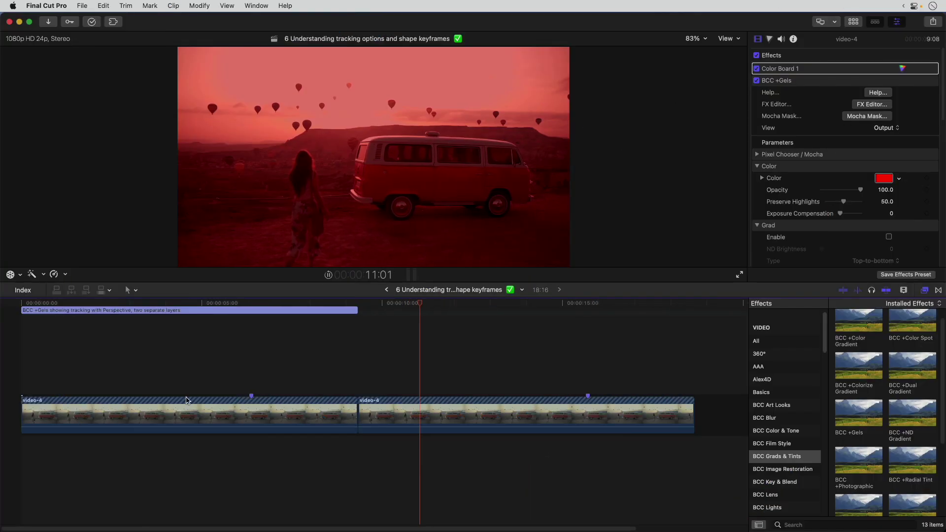
Step: Select the second video-4 clip and launch its BCC +Gels Mocha mask
left_click(504, 415)
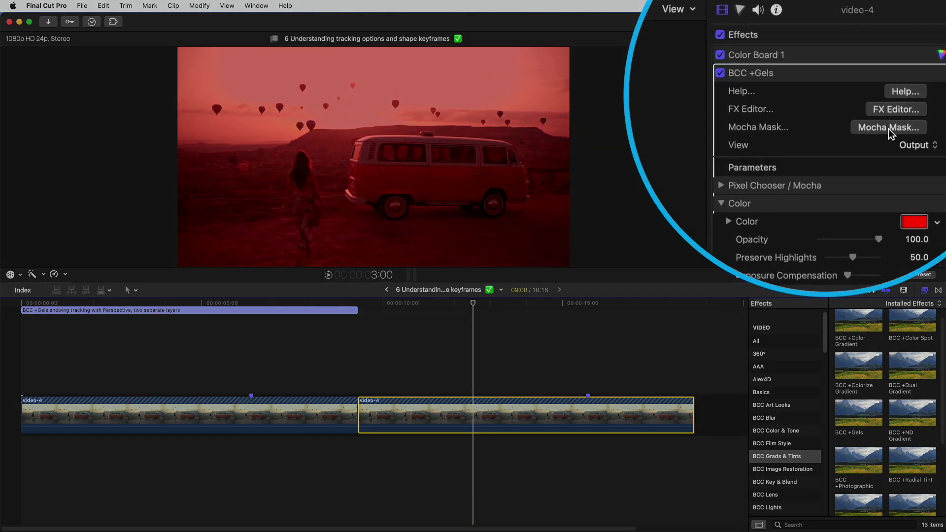
left_click(885, 132)
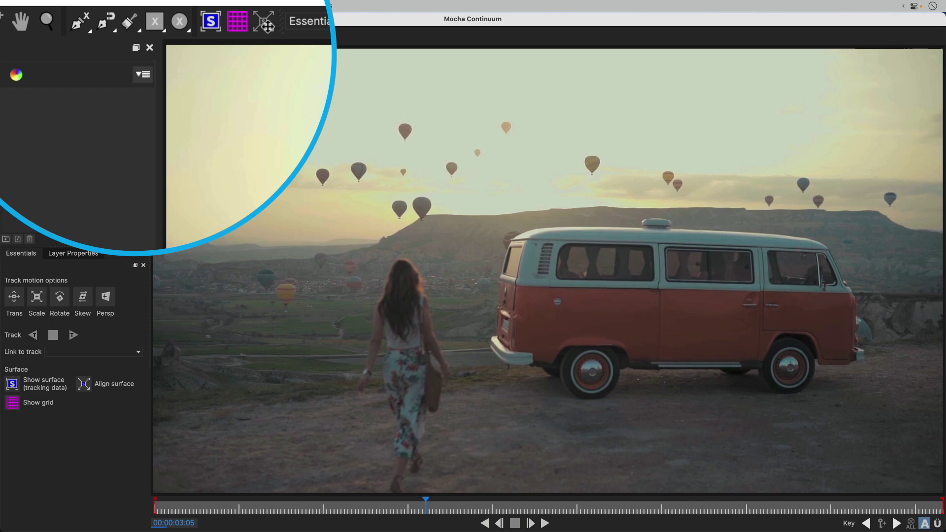
Step: Choose the X-spline tool and place points along the van's rear edge
left_click(84, 22)
left_click(83, 23)
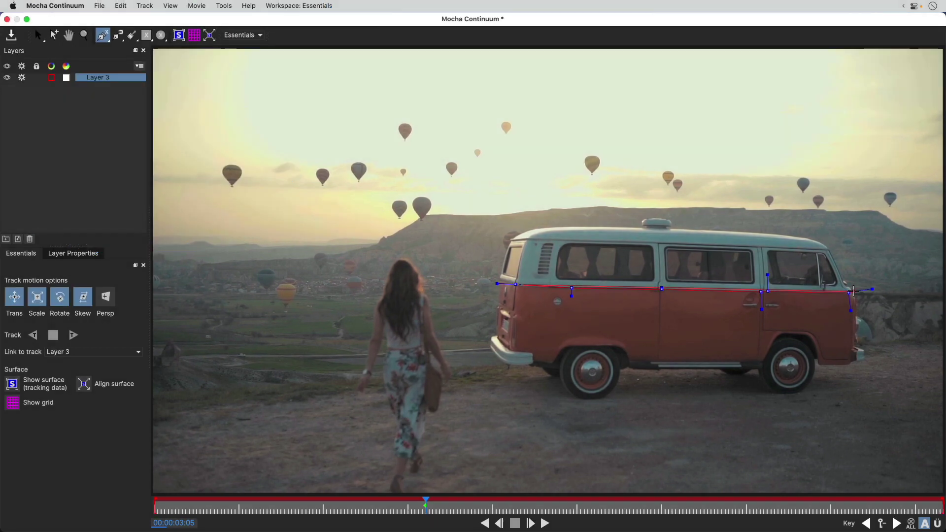
left_click(856, 324)
left_click(854, 360)
left_click(818, 365)
Step: Add points along the lower edge and front, close the shape, and return to selection
left_click(681, 361)
left_click(628, 362)
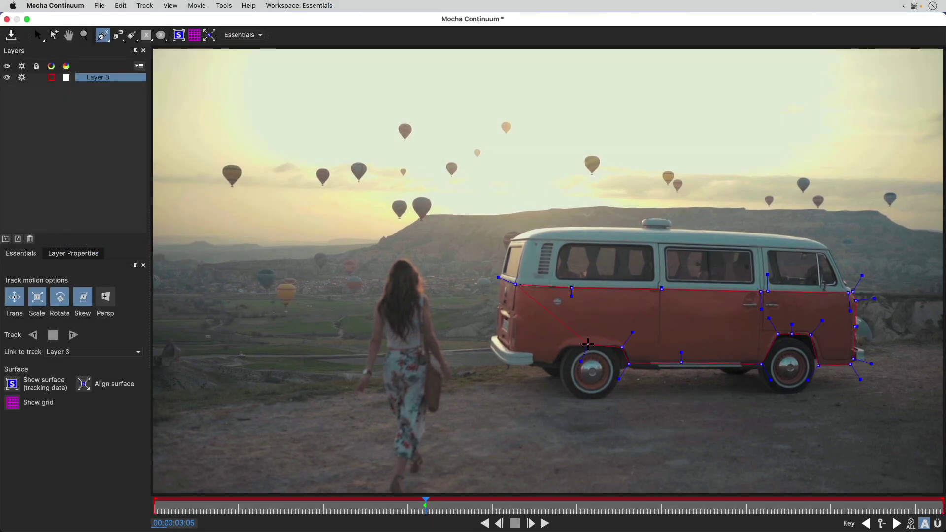
left_click(509, 351)
left_click(517, 313)
right_click(517, 313)
key("s")
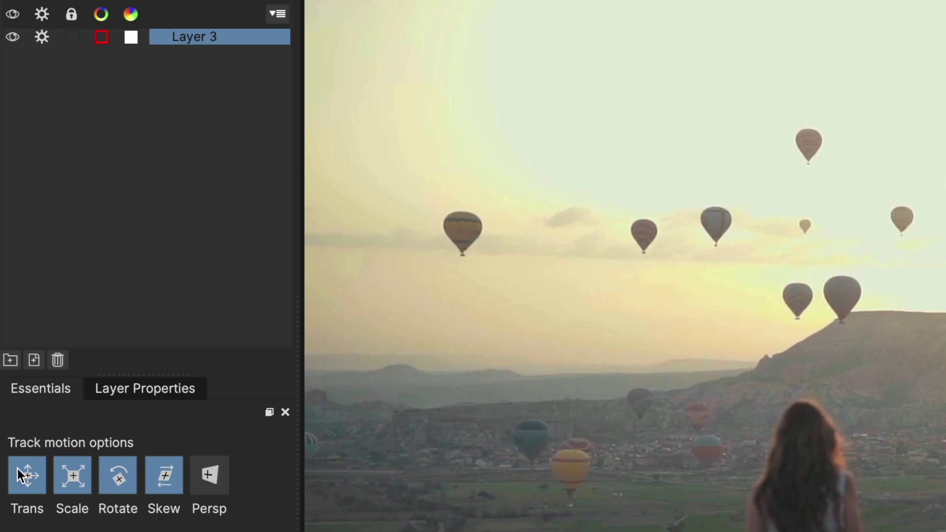
left_click(30, 489)
left_click(27, 482)
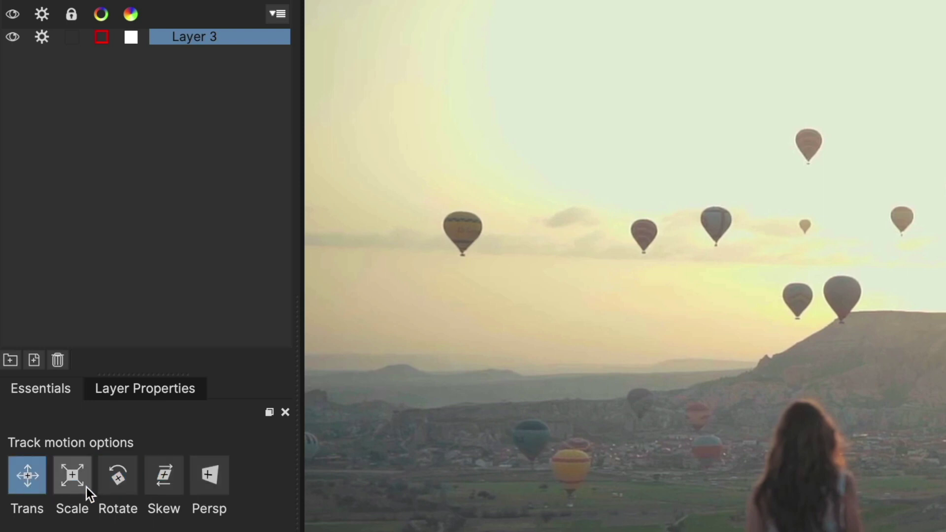
left_click(86, 488)
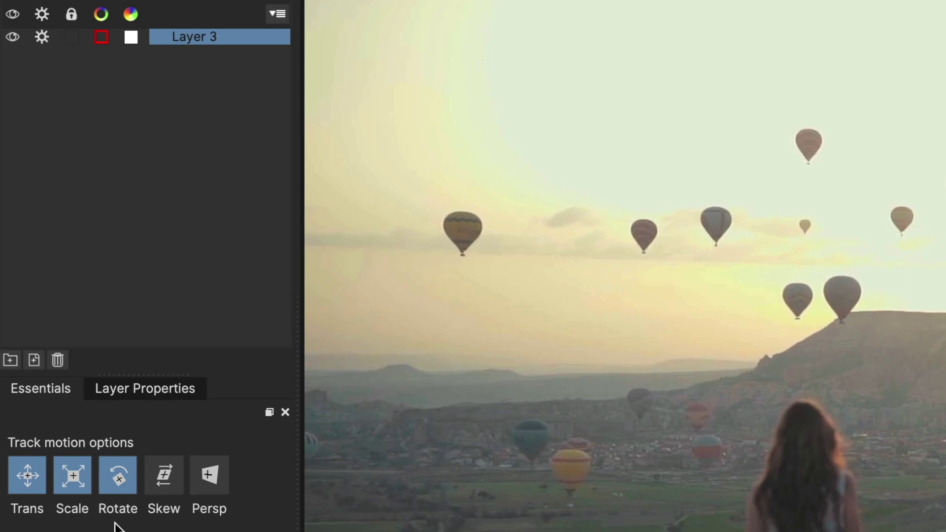
left_click(73, 475)
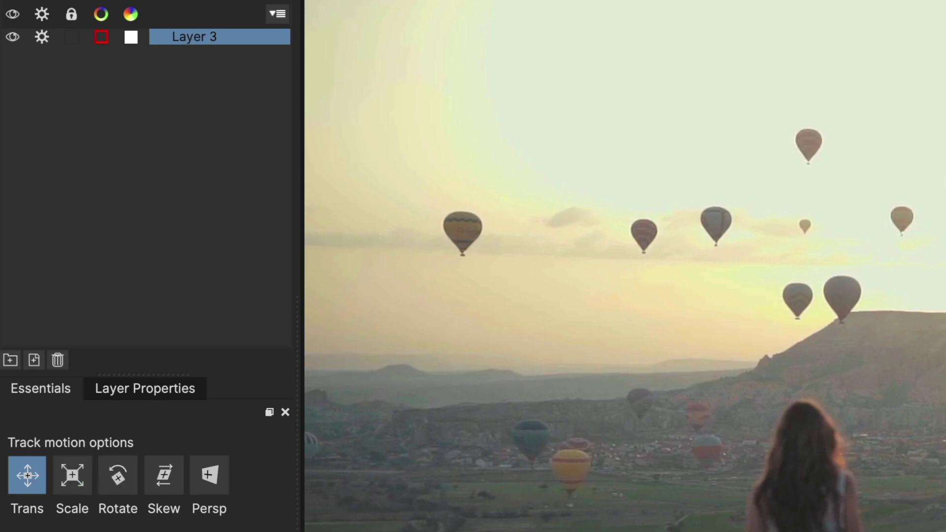
left_click(171, 479)
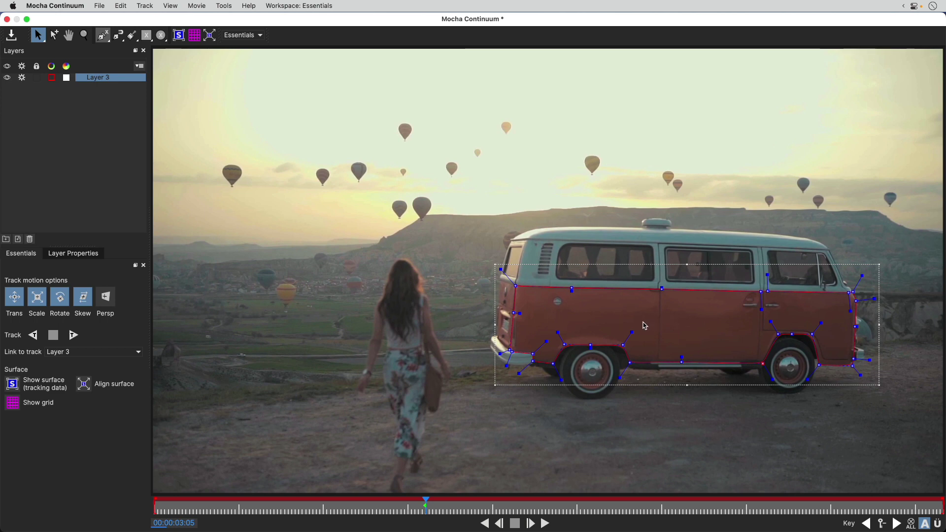
Step: Track the shape backward and forward, then forward again from 00:00:03:05
left_click(32, 335)
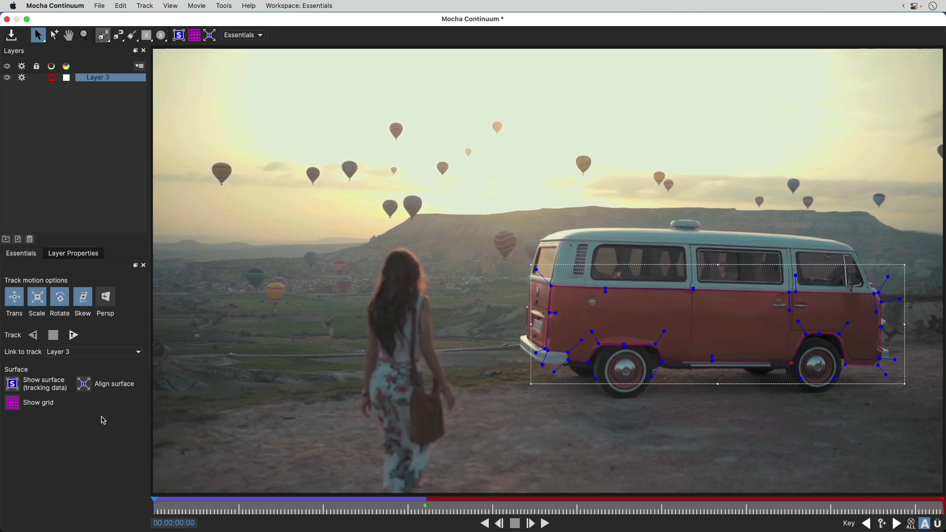
key("t")
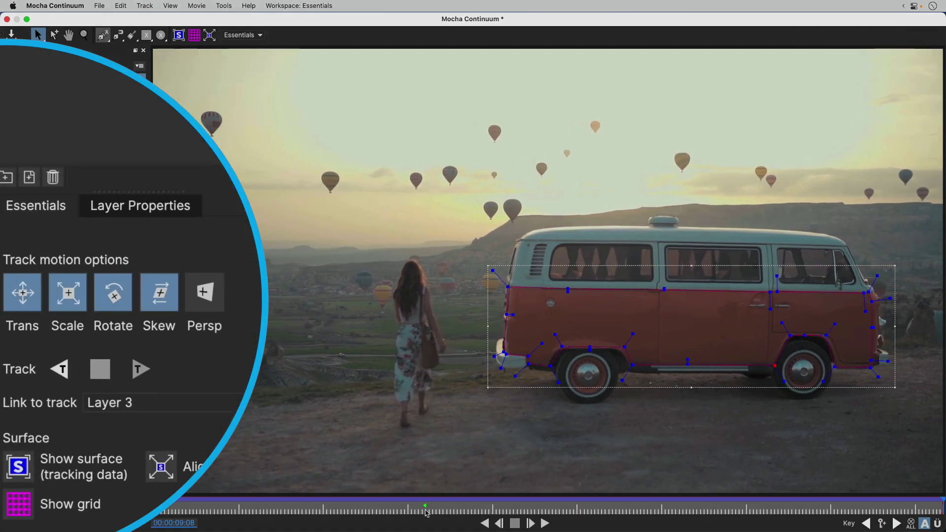
left_click(427, 509)
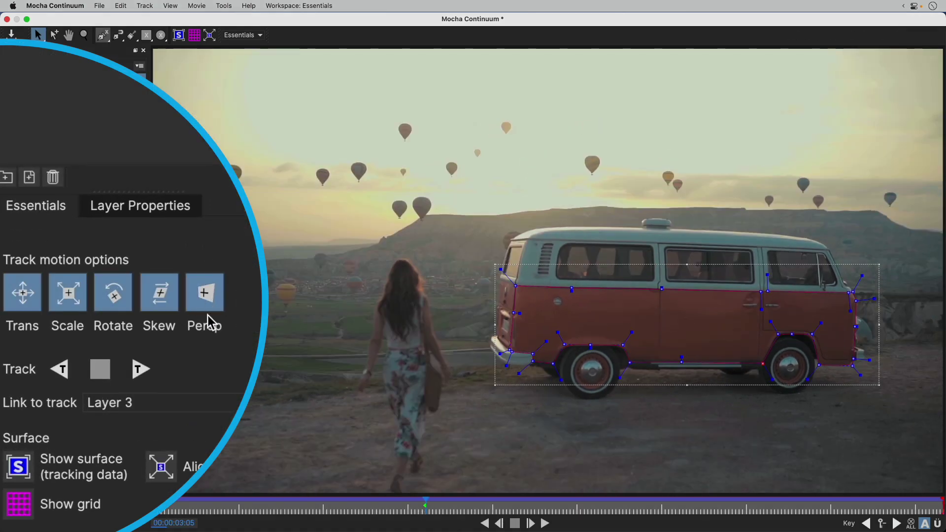
left_click(140, 369)
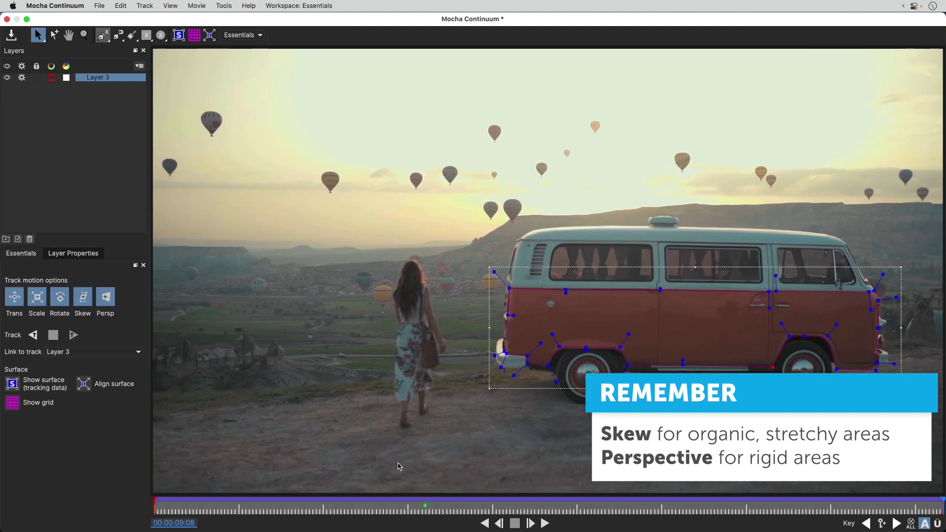
Step: At 00:00:01:09, refit the rear-edge spline points to the van and review the track
left_click_drag(463, 495, 352, 509)
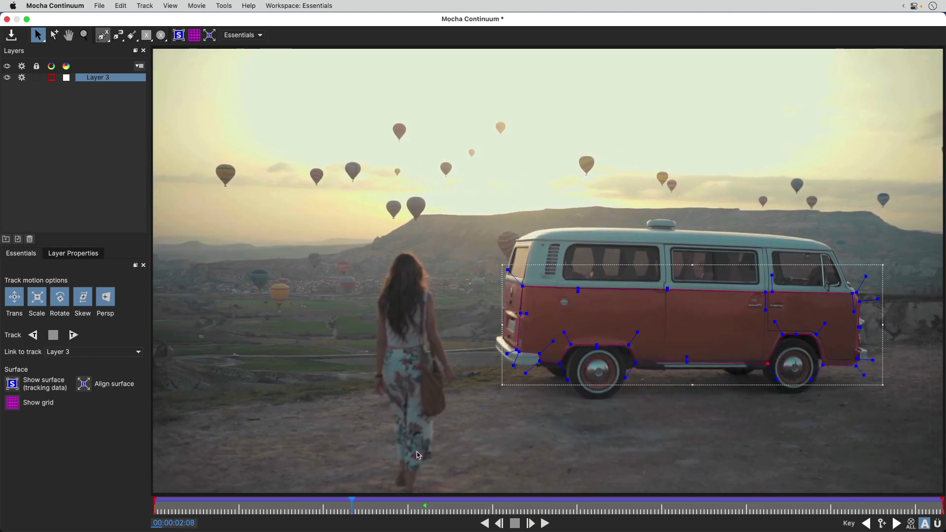
left_click_drag(349, 502, 269, 508)
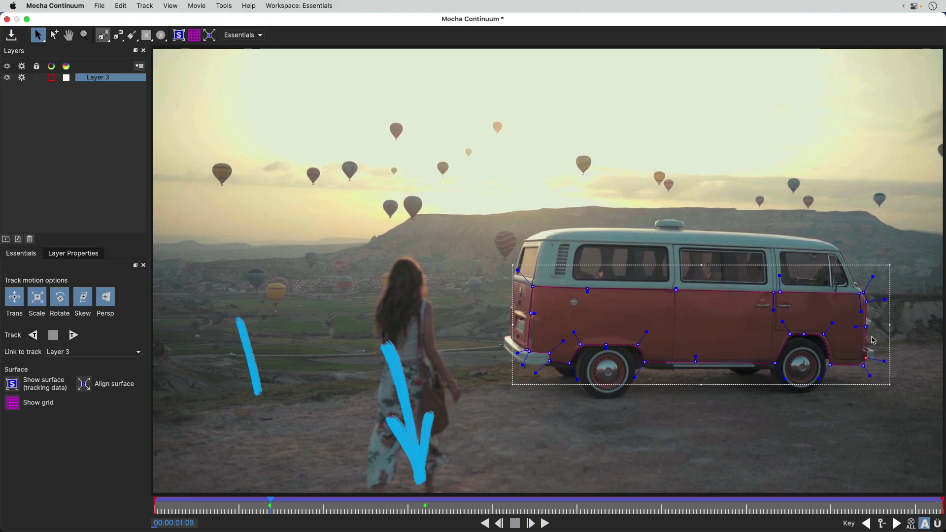
left_click_drag(865, 335, 865, 338)
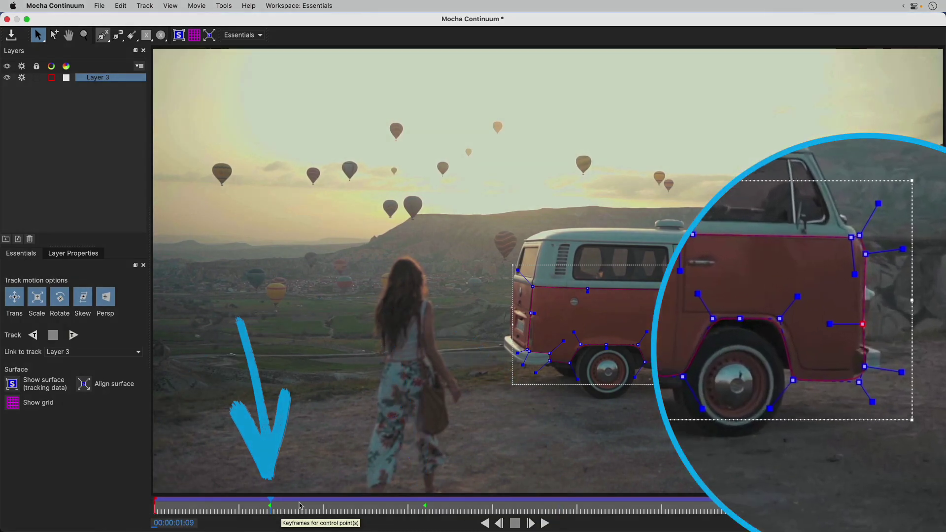
left_click_drag(862, 323, 886, 322)
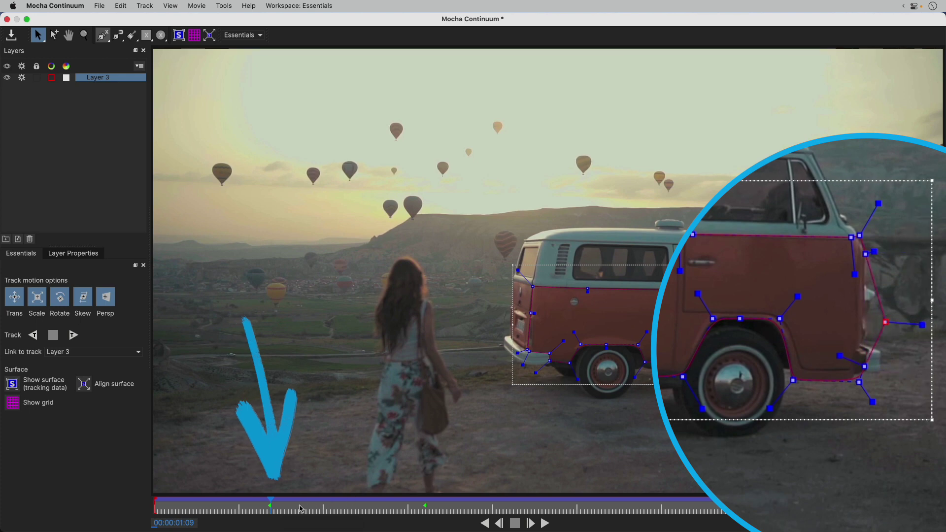
mouse_move(301, 508)
left_mouse_down()
mouse_move(423, 508)
mouse_move(272, 507)
left_mouse_up()
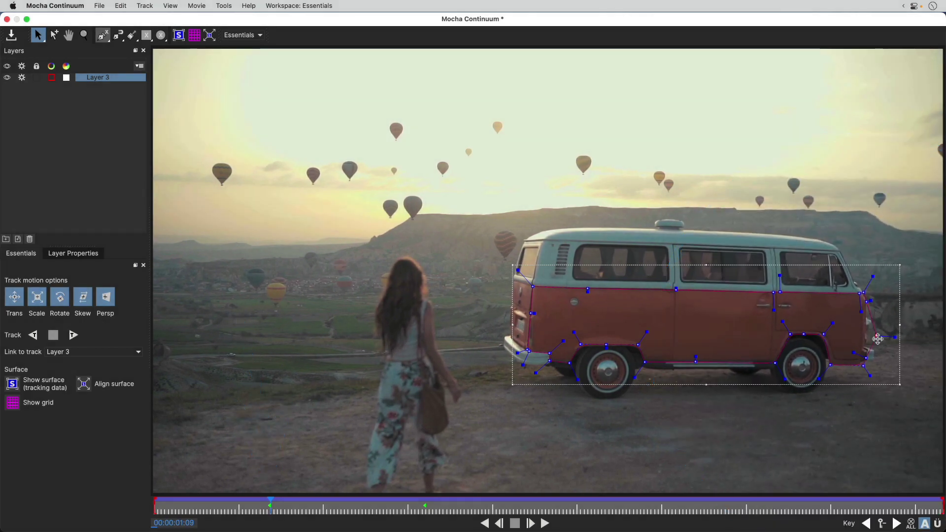
Step: At 00:00:08:07, move the rear spline points to fit the van's back end
left_click_drag(877, 338, 867, 339)
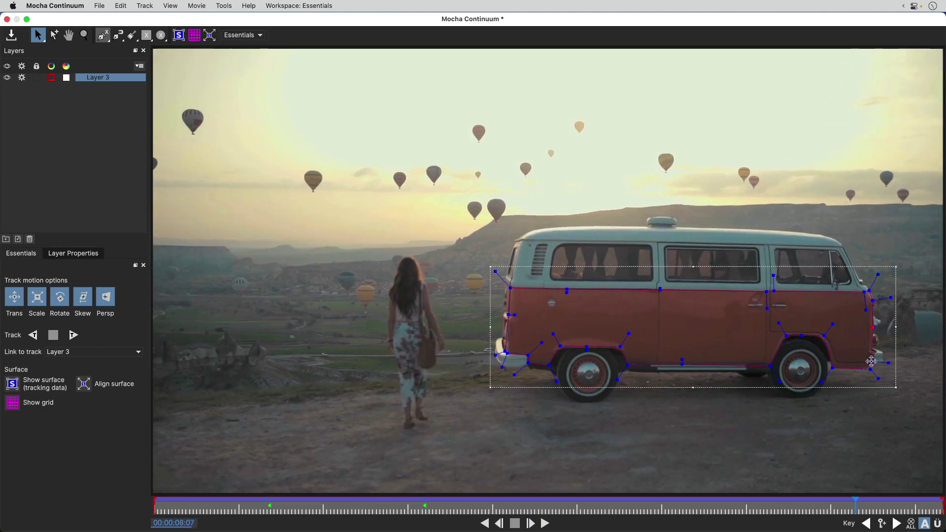
left_click_drag(872, 362, 902, 360)
mouse_move(847, 508)
left_mouse_down()
mouse_move(682, 505)
mouse_move(855, 507)
left_mouse_up()
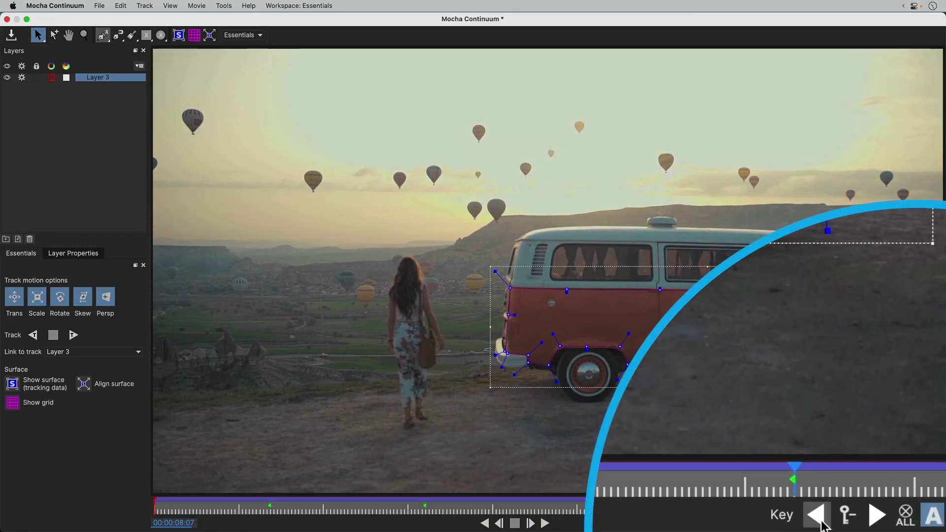
Step: Step between the shape keyframes, ending on 00:00:03:05
left_click(819, 522)
left_click(880, 519)
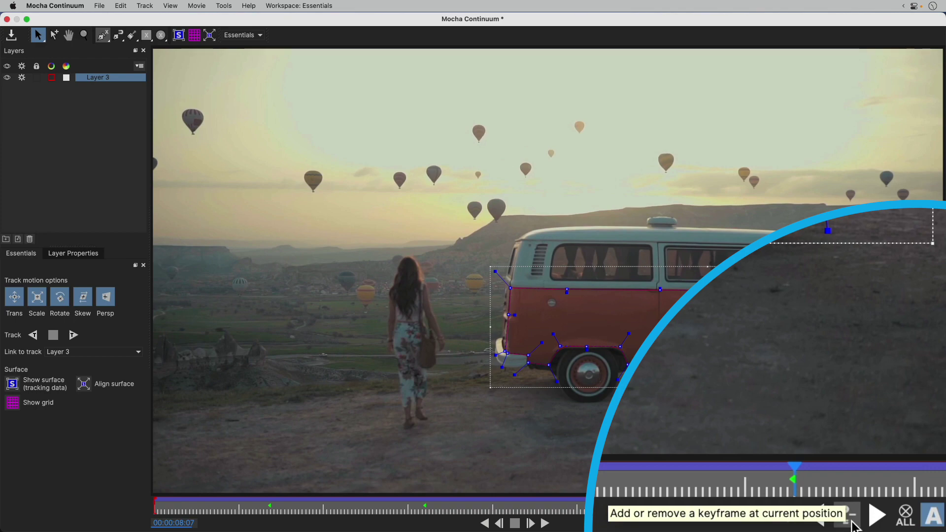
left_click(819, 522)
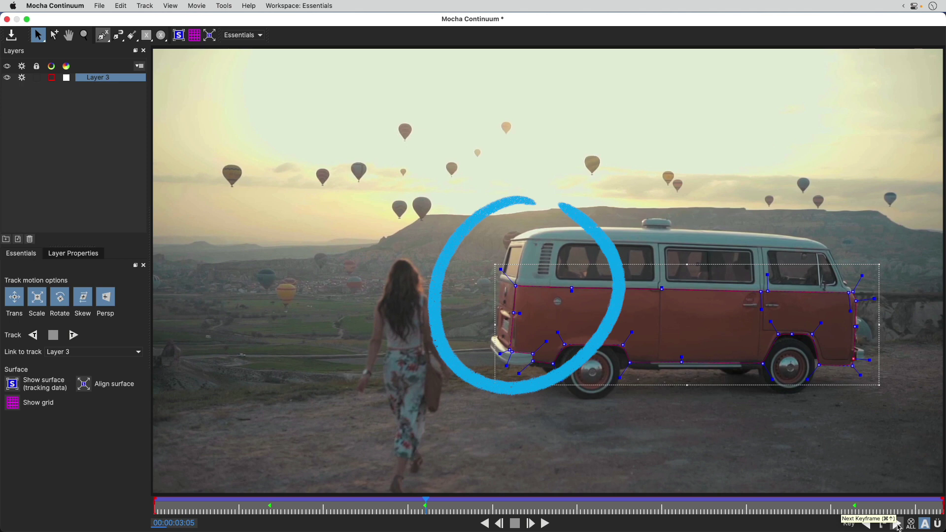
Step: Advance to the 00:00:08:07 keyframe, where the van shape still fits the panel
left_click(896, 524)
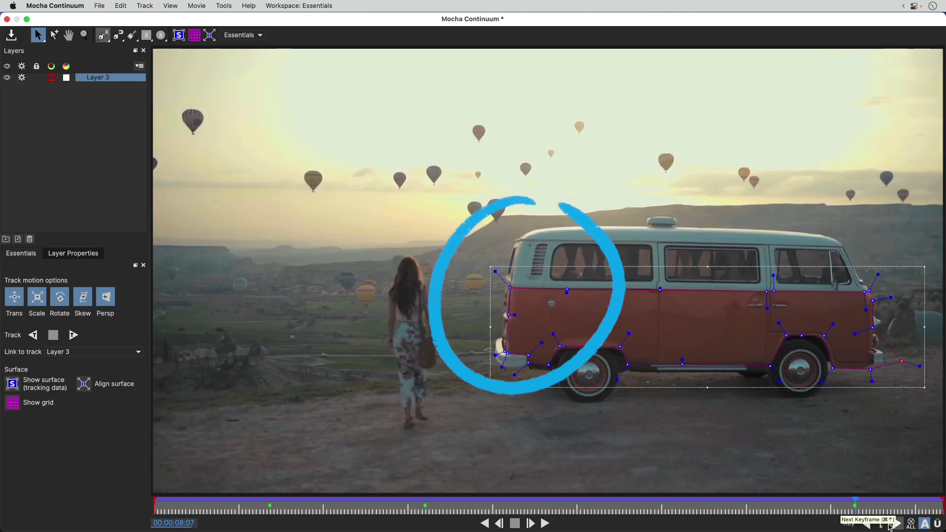